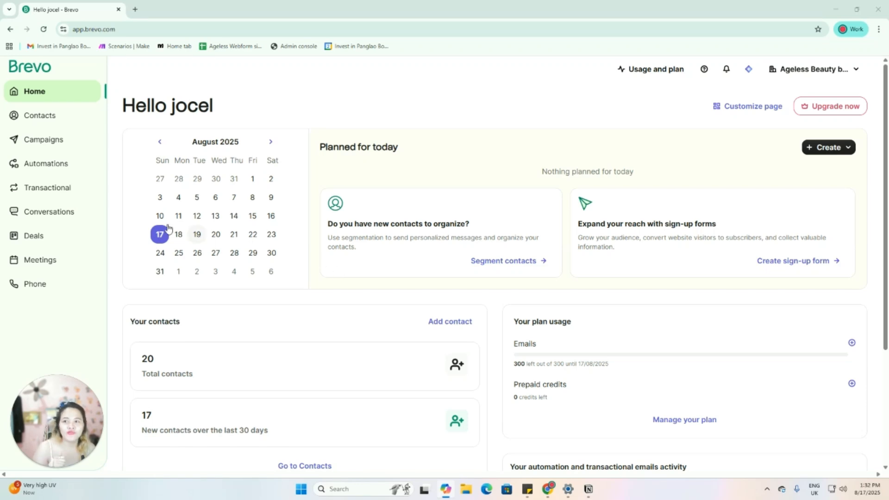
Open the contact database and look through the folders of contact lists that can be loaded.
left_click(41, 116)
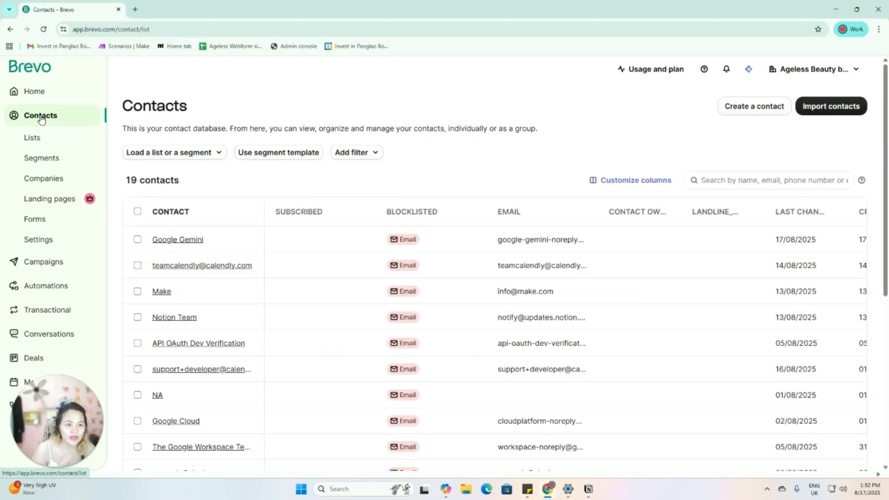
left_click(195, 156)
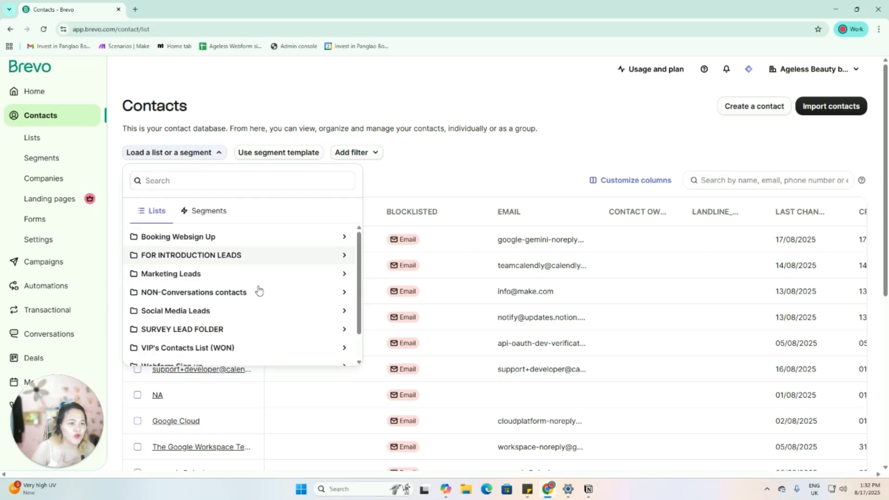
scroll(259, 290, "down", 1)
scroll(259, 290, "down", 1)
scroll(258, 290, "up", 2)
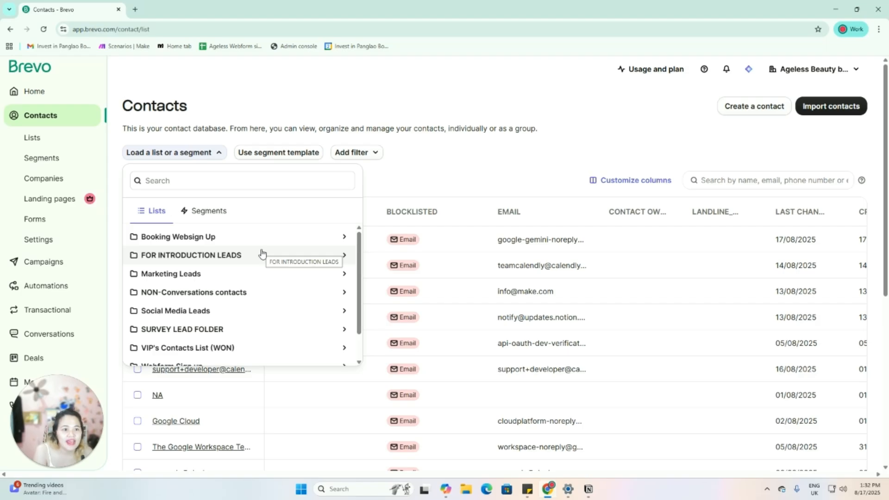
scroll(267, 325, "down", 1)
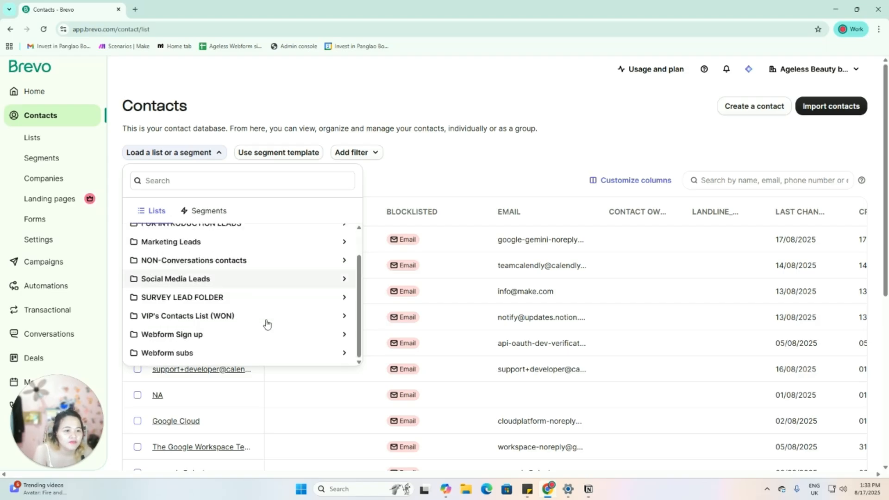
scroll(267, 324, "up", 1)
scroll(268, 324, "down", 1)
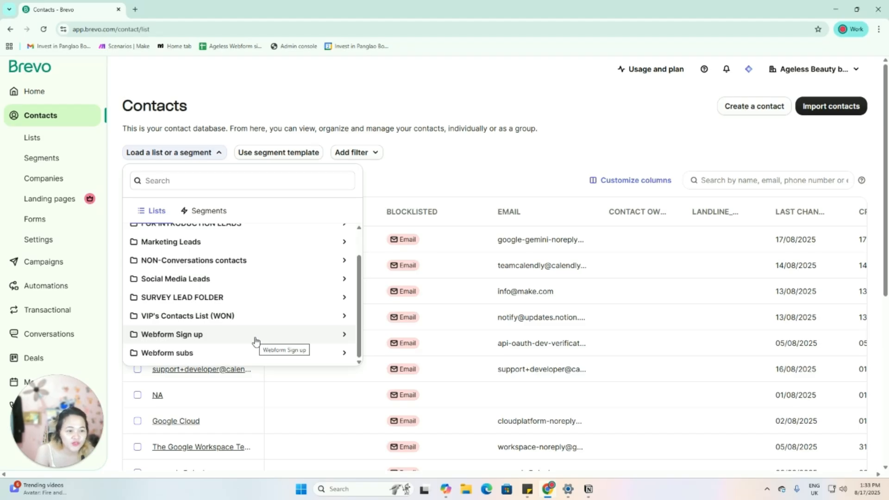
scroll(255, 341, "up", 2)
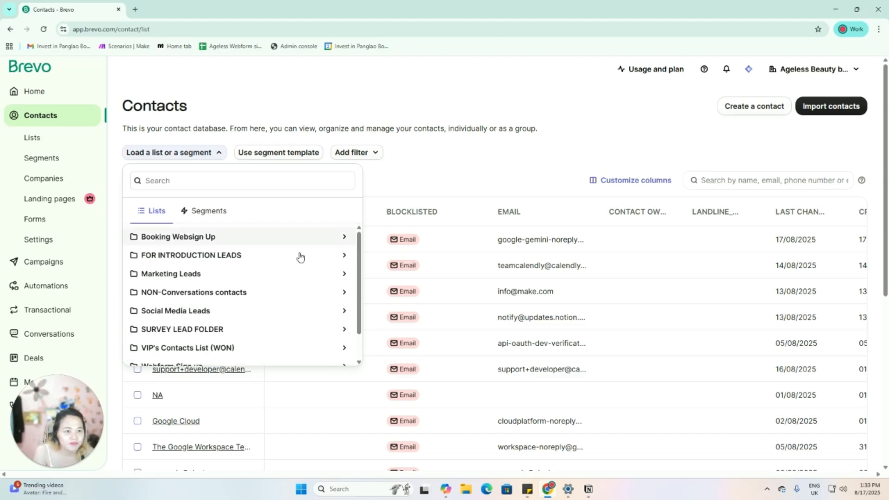
Look at the lists inside the Booking Websign Up, SURVEY LEAD FOLDER and Social Media Leads folders.
left_click(269, 241)
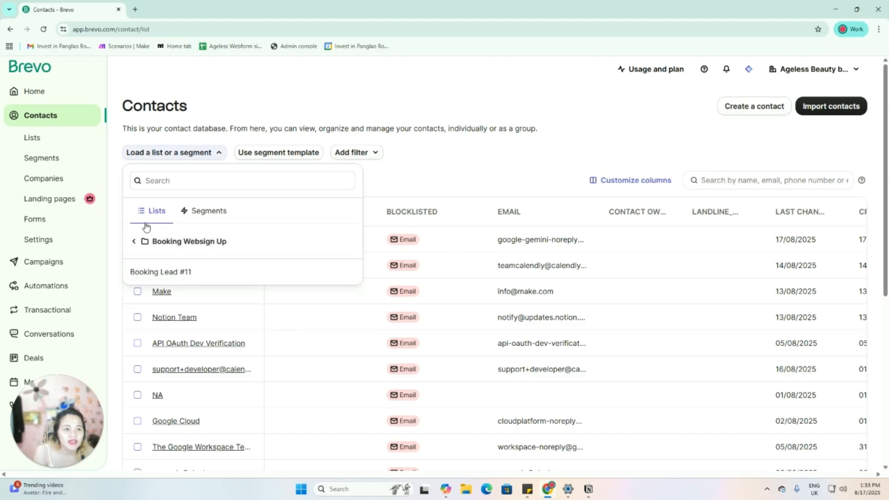
left_click(135, 242)
scroll(266, 328, "down", 2)
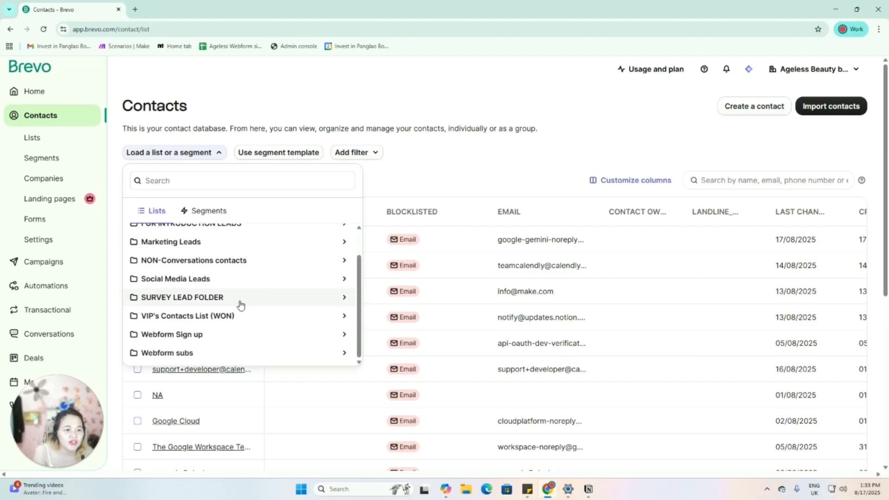
left_click(241, 304)
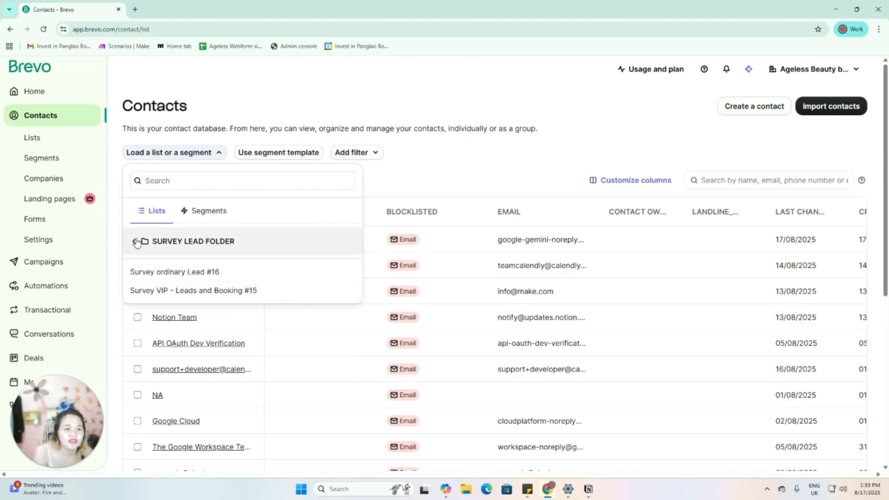
left_click(137, 242)
scroll(215, 294, "down", 2)
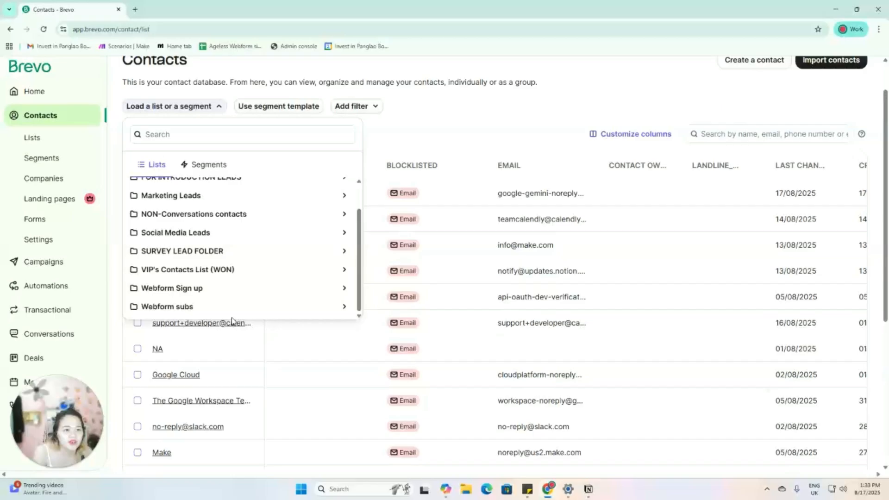
scroll(231, 315, "up", 2)
left_click(185, 265)
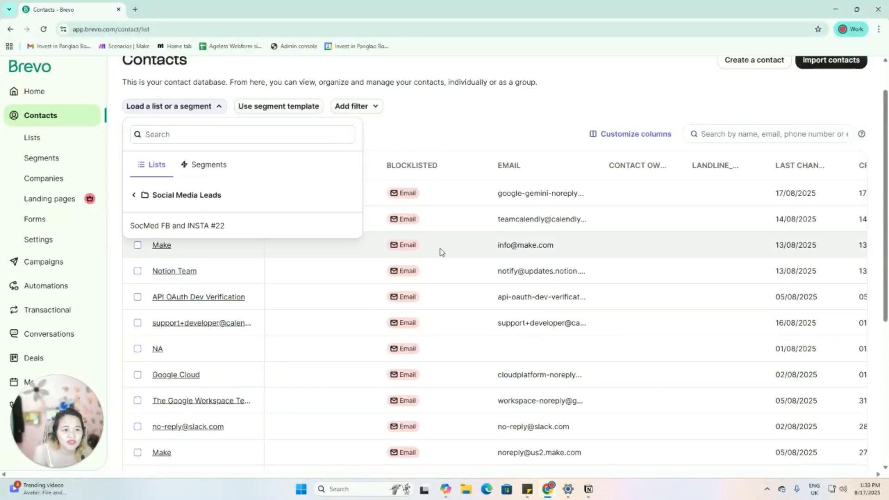
left_click(134, 195)
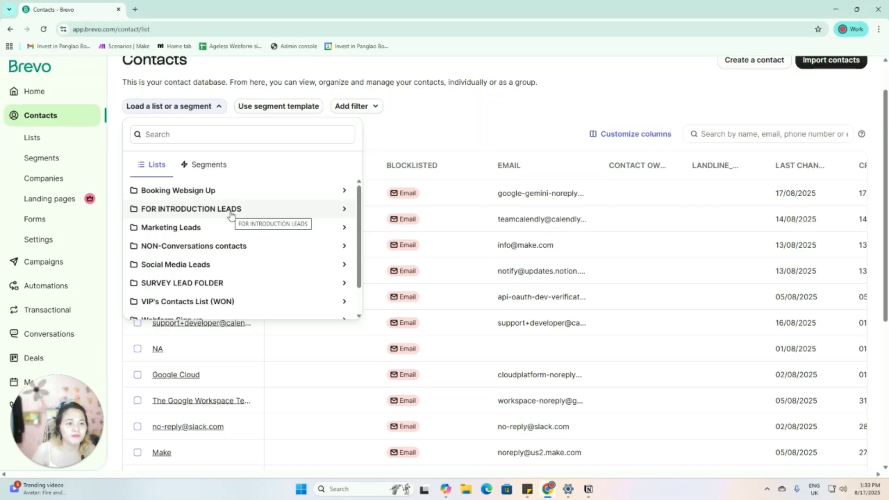
View the contact segments, and look through the email campaigns and their expanded campaign folders.
left_click(39, 158)
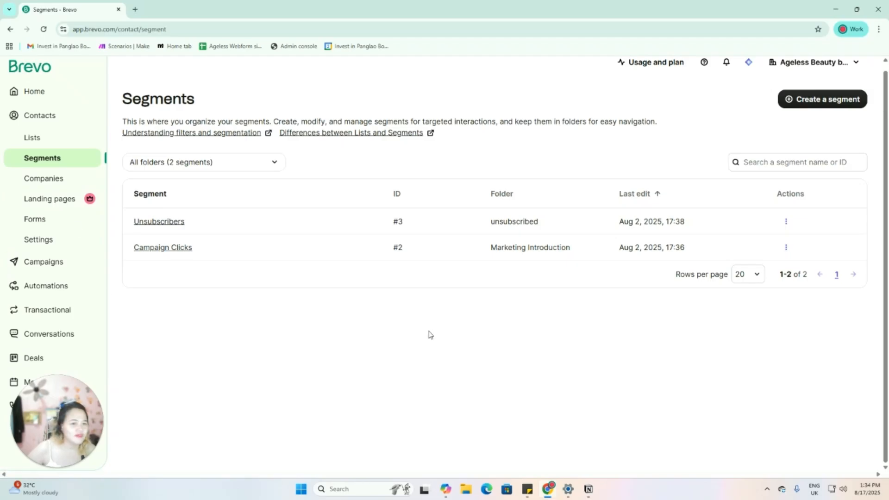
left_click(42, 262)
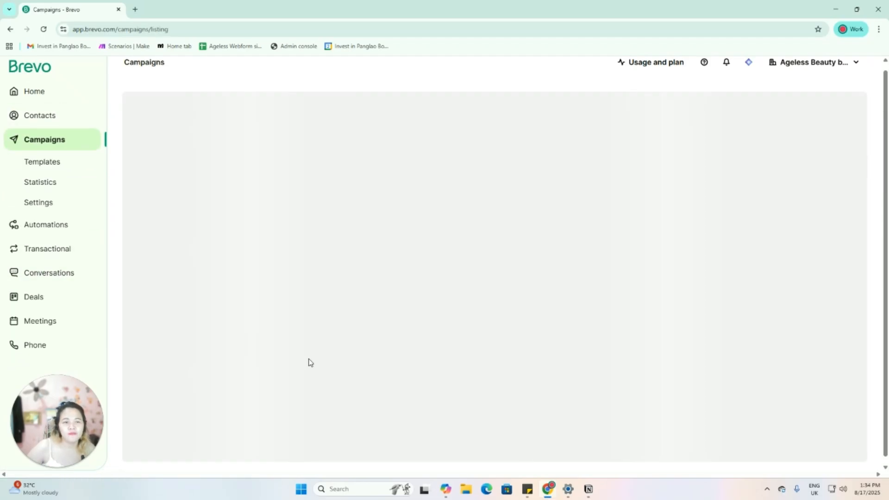
scroll(395, 389, "up", 1)
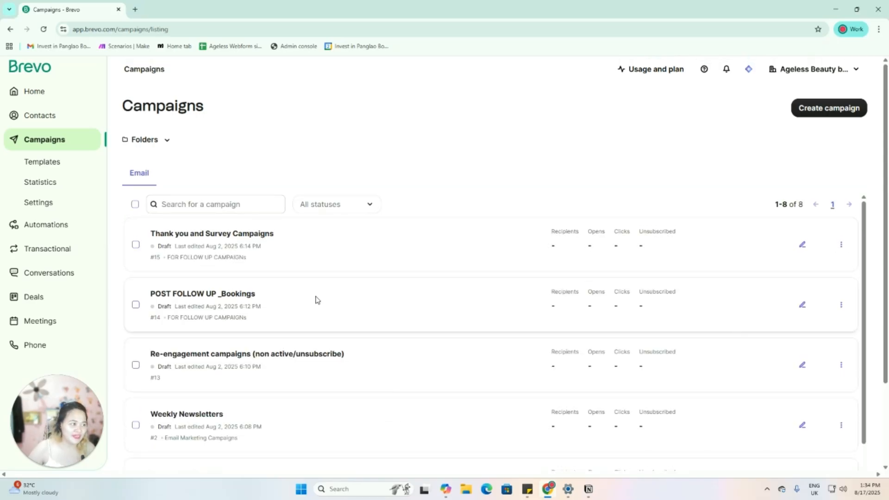
left_click(163, 144)
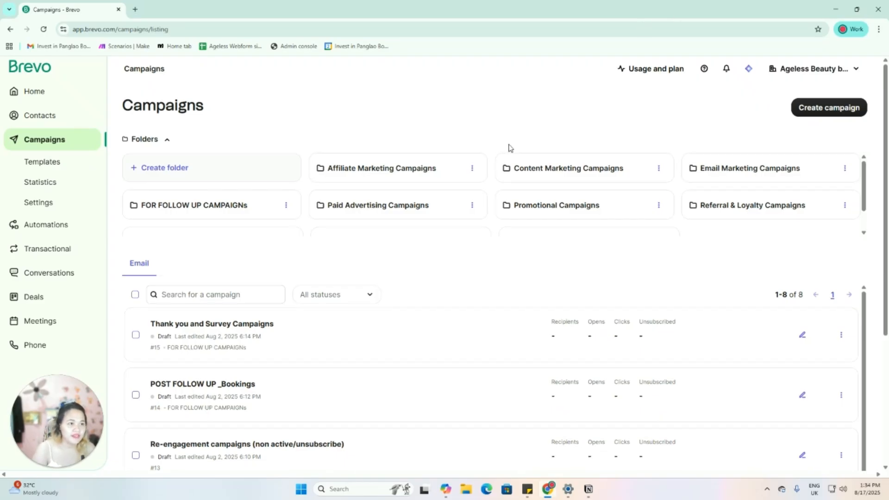
scroll(512, 160, "down", 1)
scroll(516, 175, "up", 1)
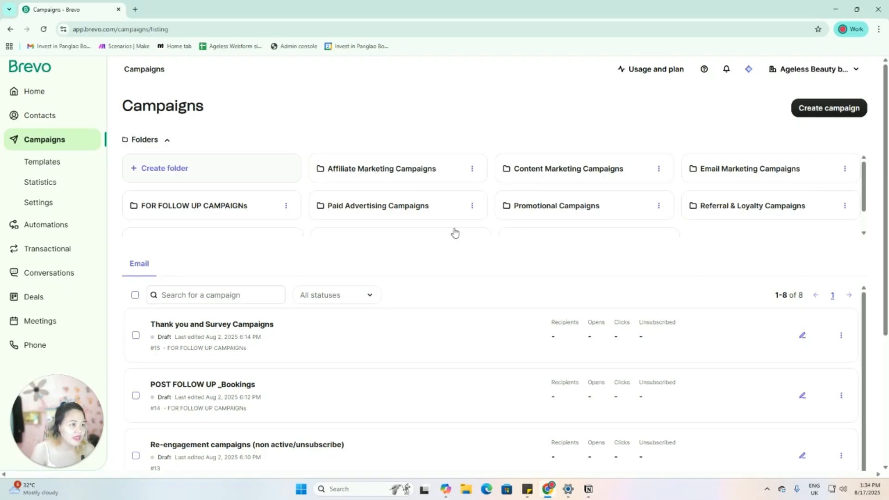
scroll(332, 199, "down", 1)
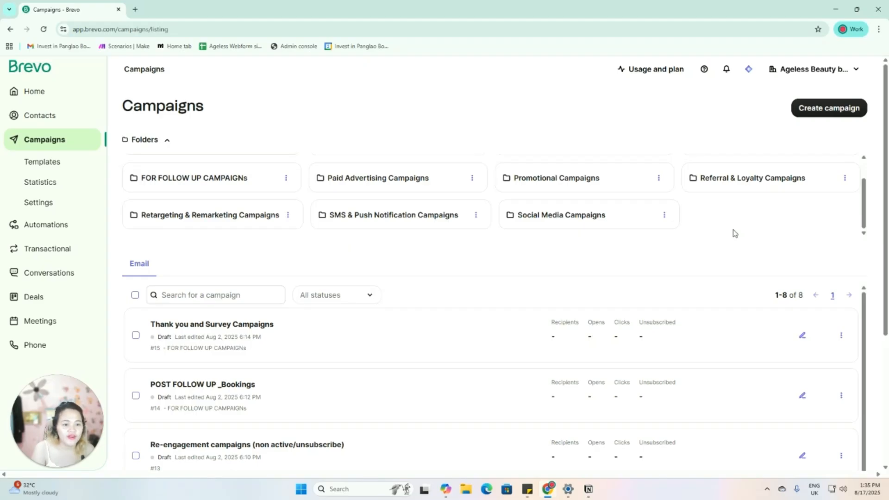
scroll(264, 159, "up", 1)
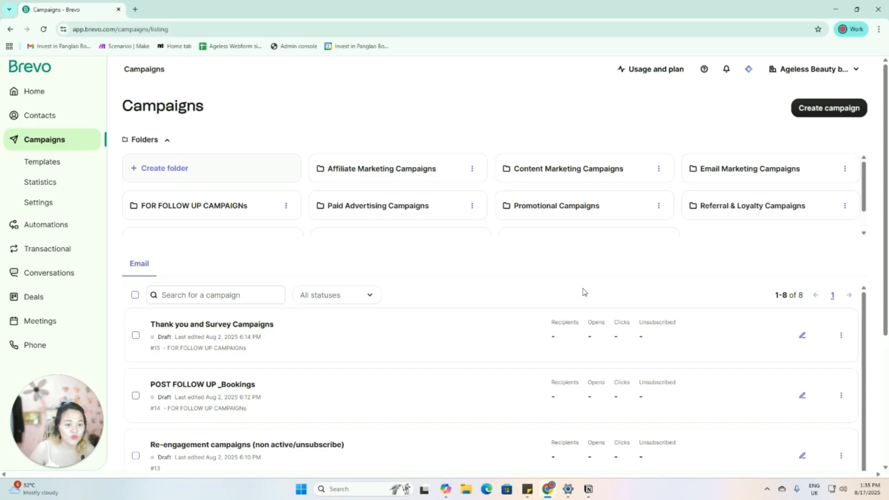
View the campaign email templates, and look at the automations overview and its settings.
left_click(43, 162)
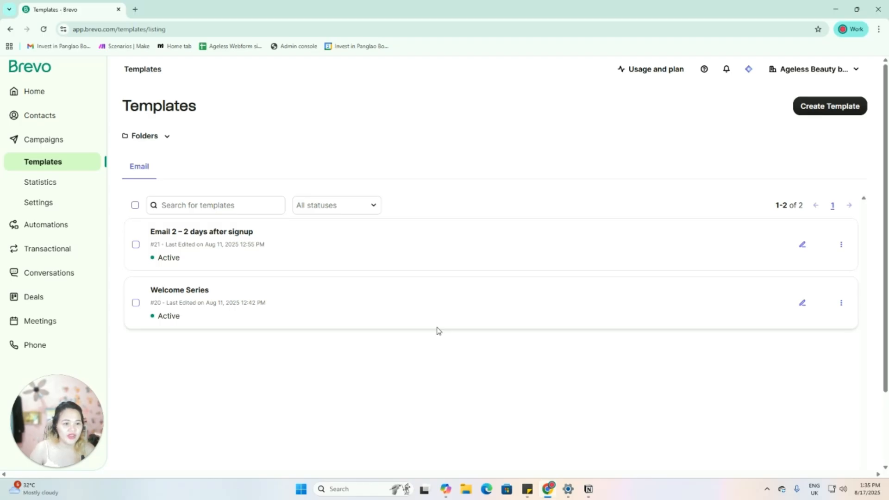
left_click(51, 228)
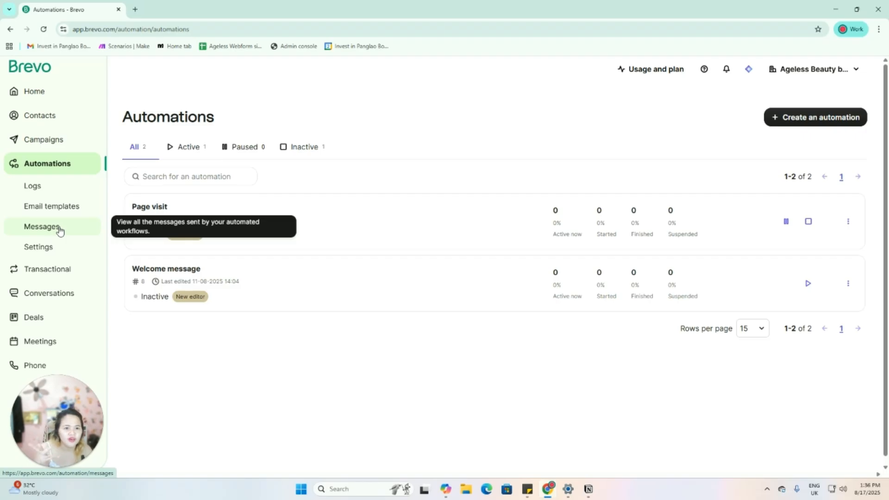
left_click(54, 252)
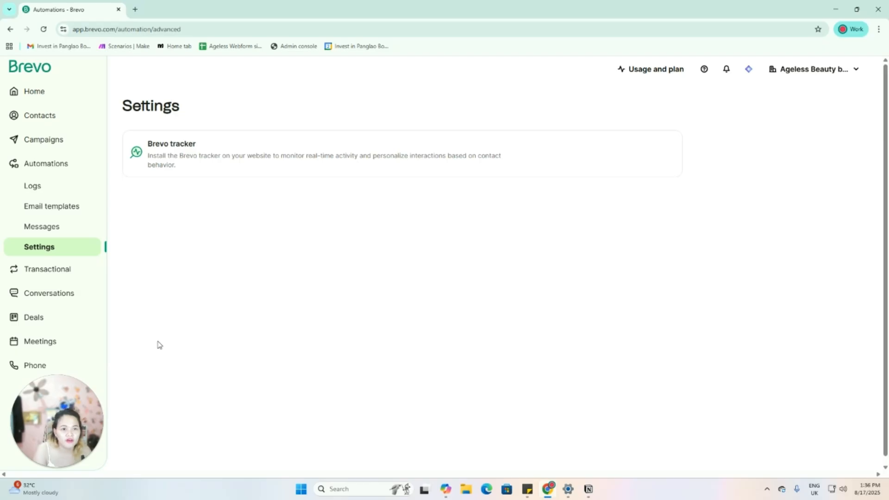
Review the real-time activity of transactional emails, and open the Conversations inbox.
left_click(47, 270)
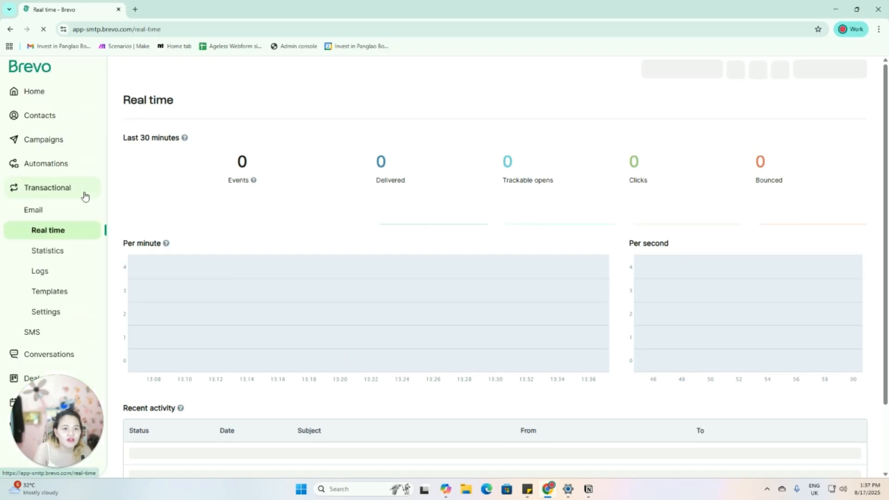
left_click(33, 212)
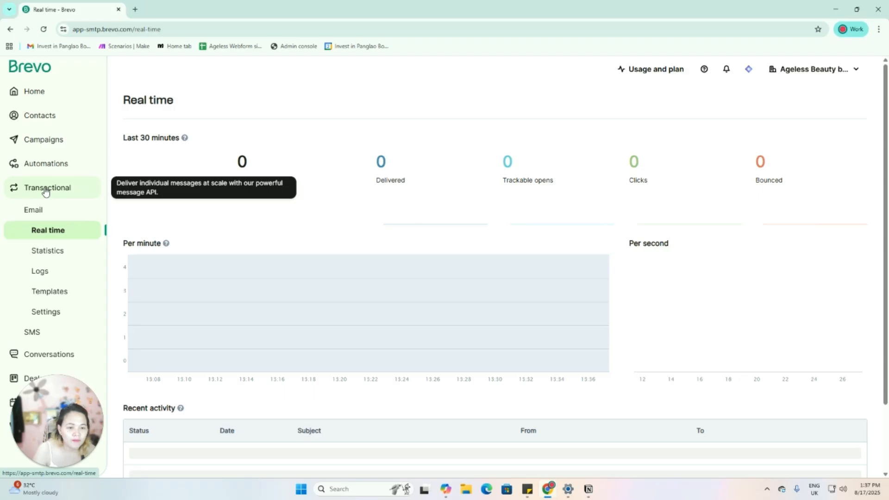
scroll(51, 278, "down", 2)
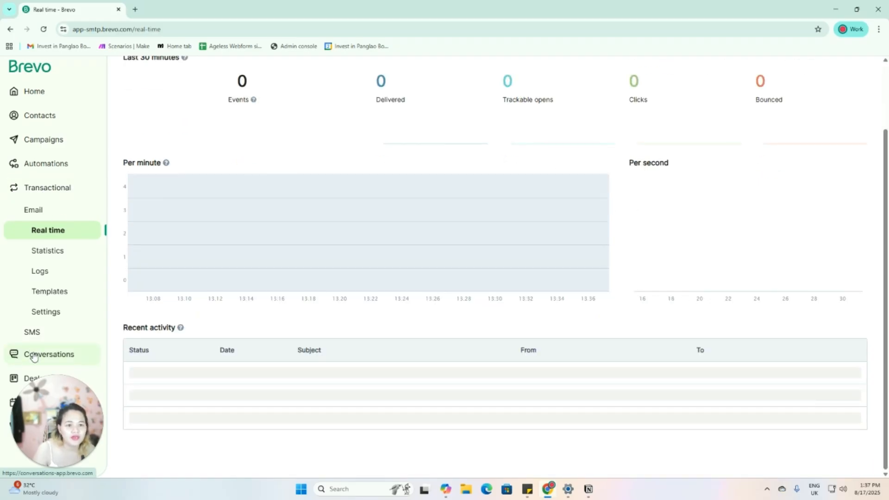
left_click(38, 354)
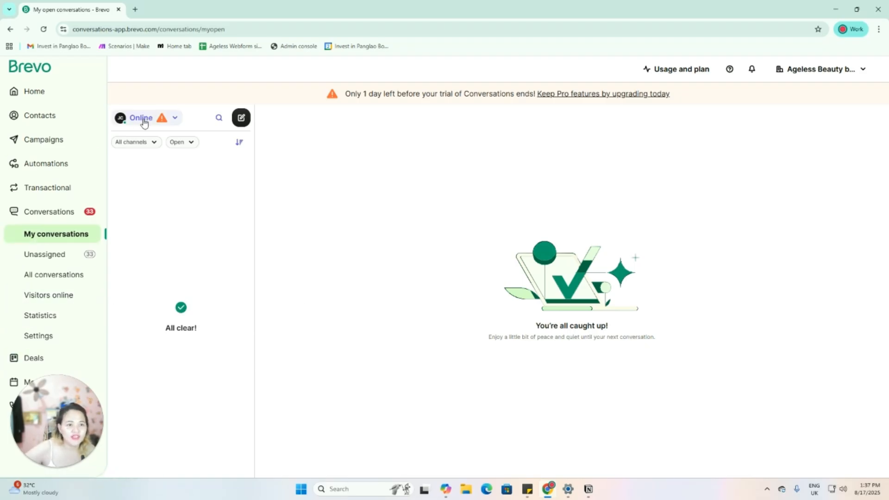
View the Deals pipeline in its Subscribe view, check the deal tasks, and return to the pipeline.
left_click(42, 359)
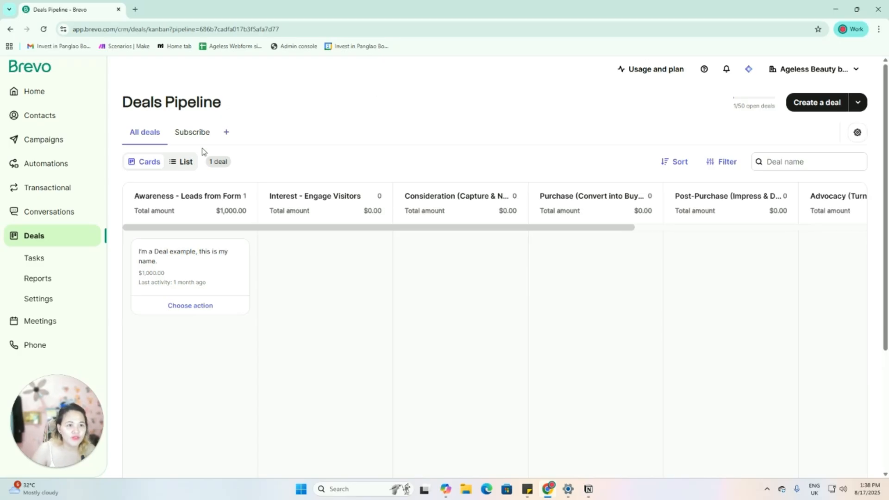
left_click(190, 134)
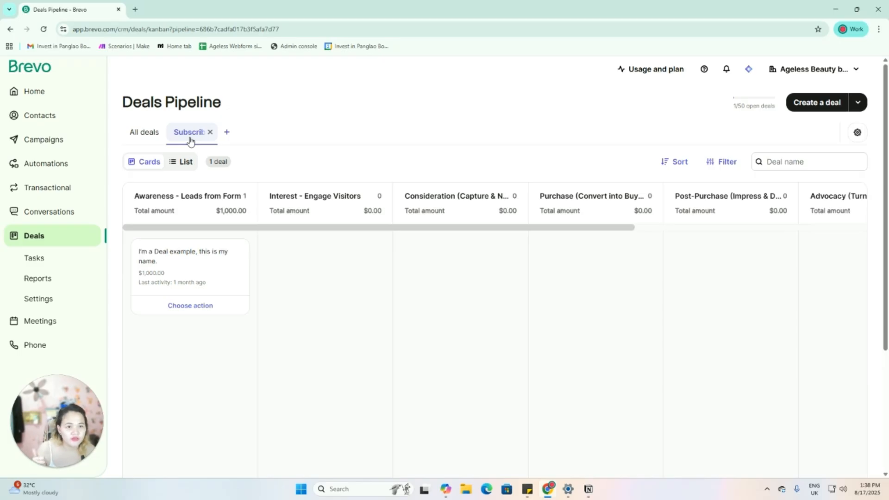
left_click(34, 261)
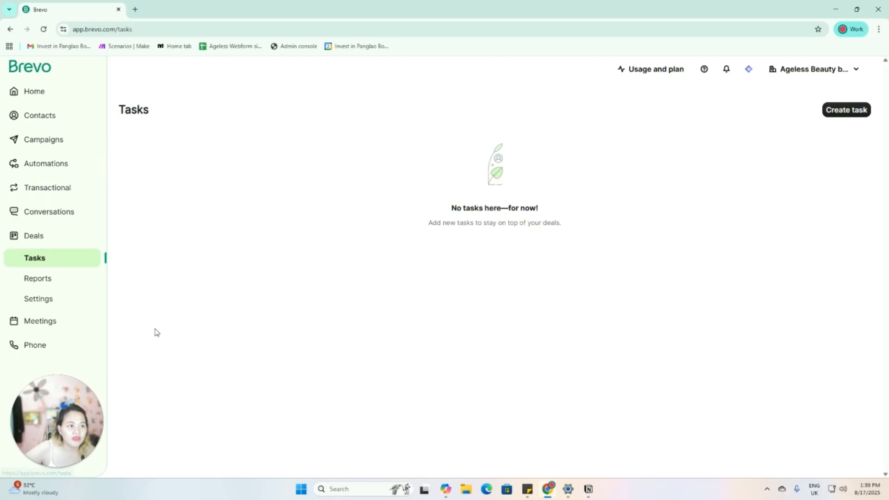
left_click(43, 241)
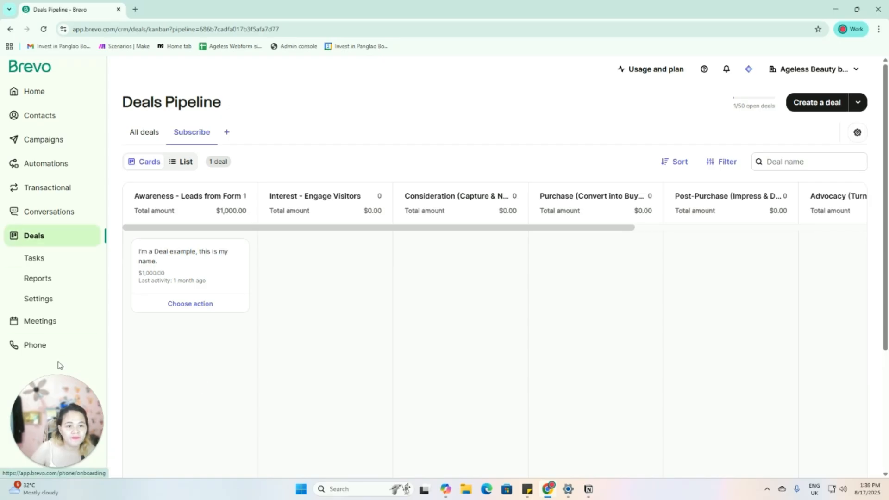
View the meeting types and planned meetings, and open the booking page editor.
left_click(37, 321)
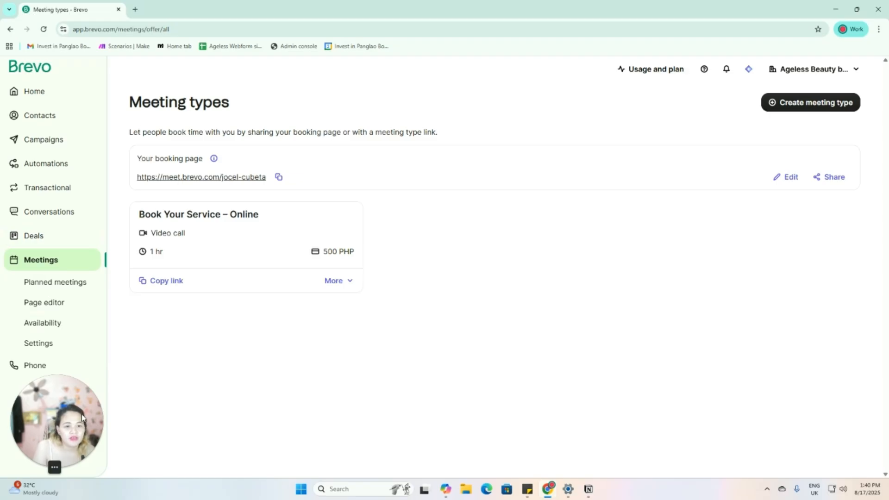
left_click(43, 288)
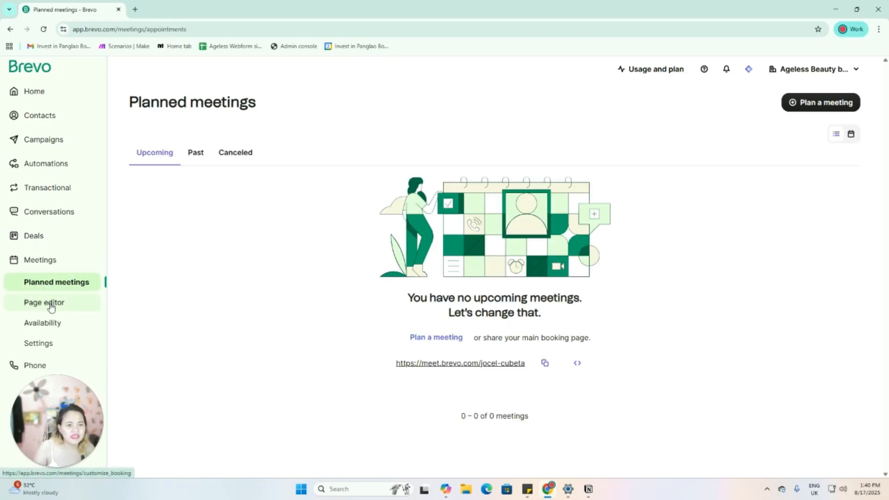
left_click(50, 303)
Review the weekly date availability and timezone settings for meetings.
left_click(52, 324)
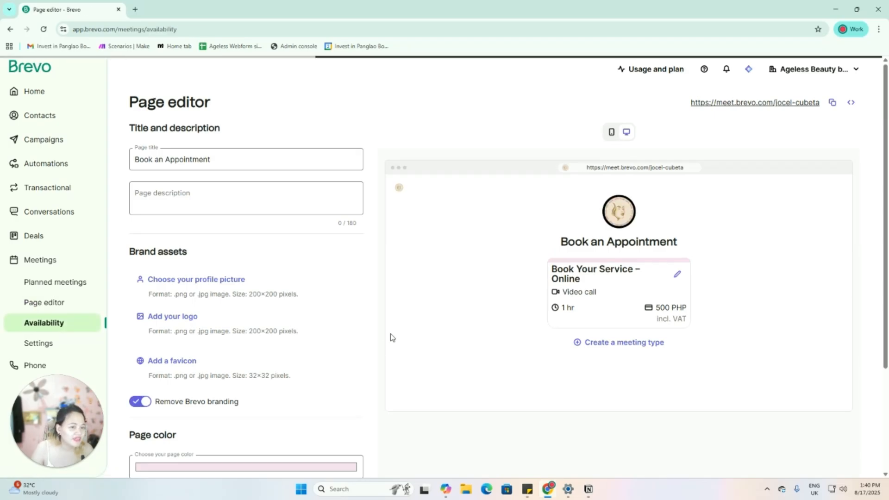
scroll(385, 348, "down", 2)
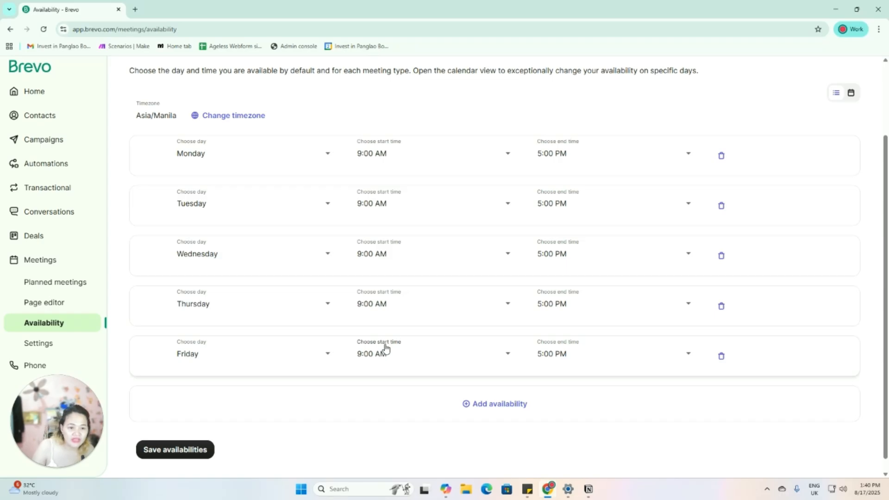
scroll(373, 374, "up", 2)
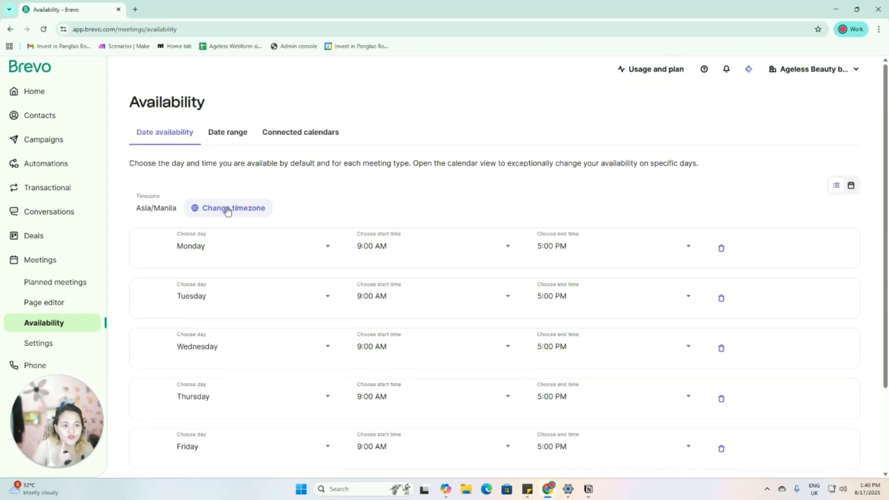
Review the booking date range and the connected calendars for meetings, and return to the date availability.
left_click(214, 139)
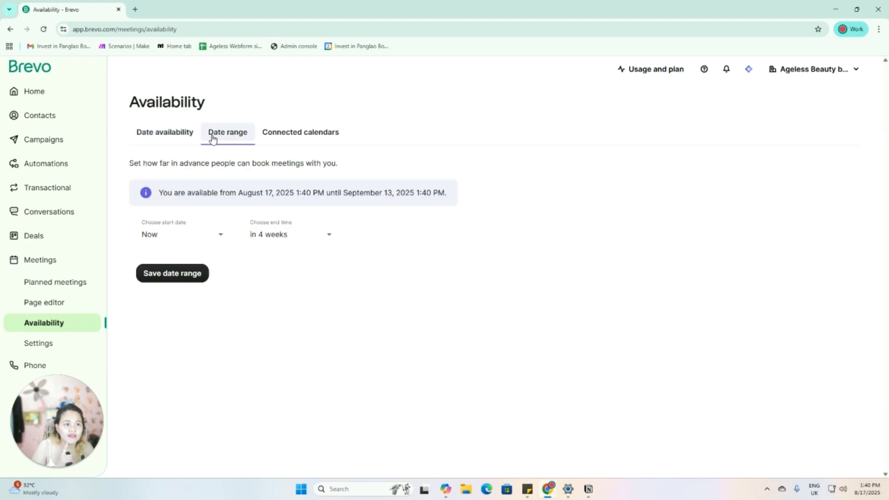
left_click(307, 135)
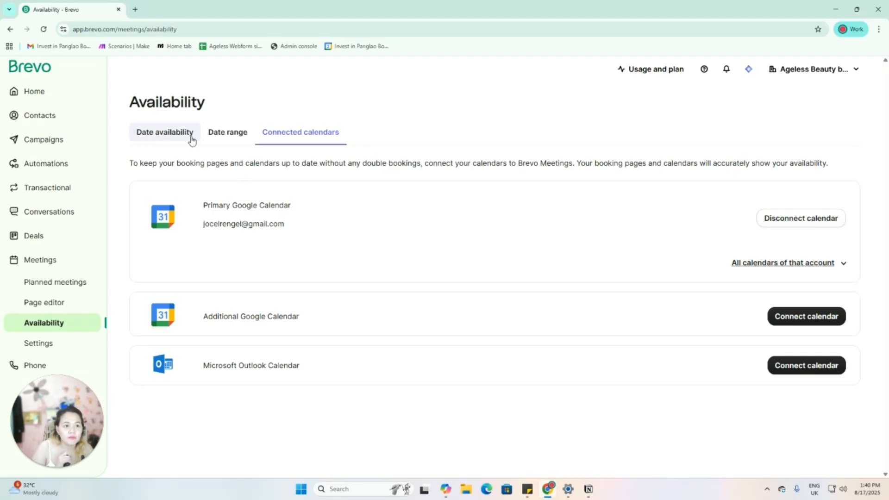
left_click(153, 132)
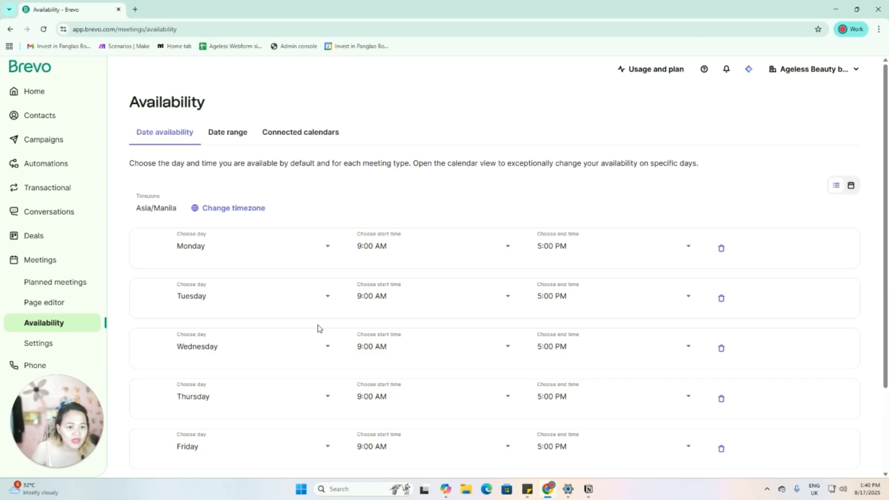
Check the payment method and payment settings in the Meetings settings, and open the Phone section.
left_click(39, 343)
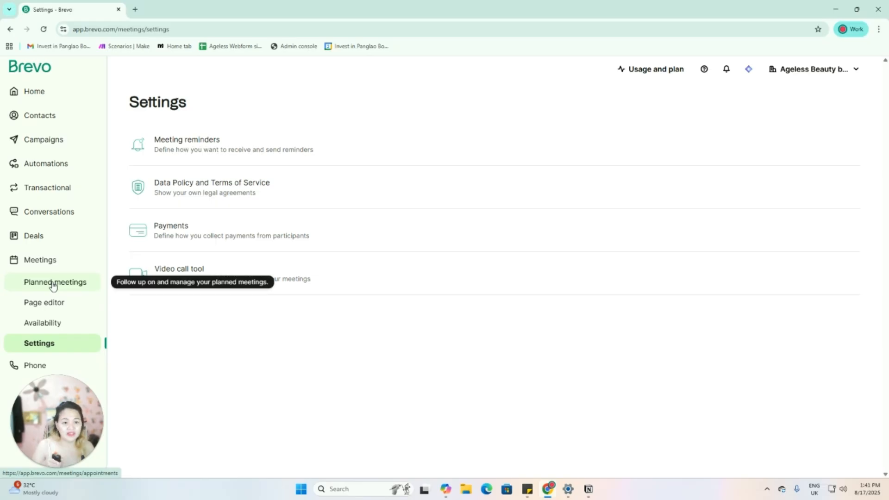
left_click(226, 229)
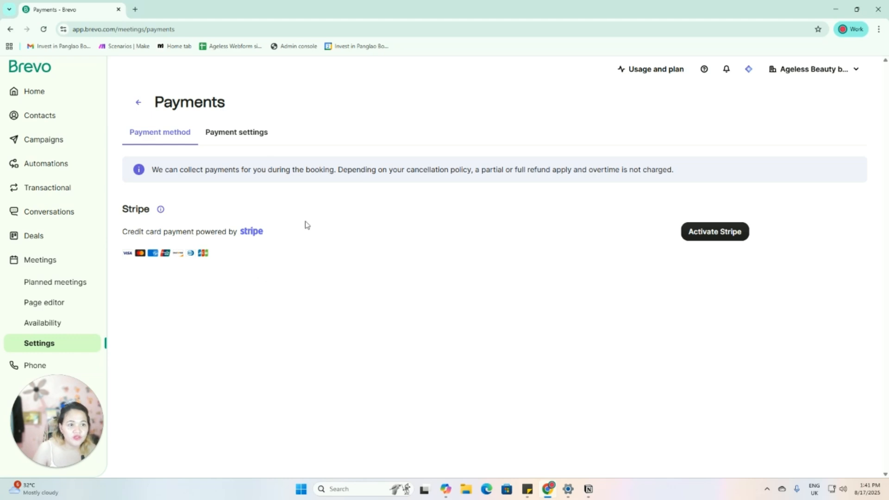
left_click(215, 135)
left_click(145, 138)
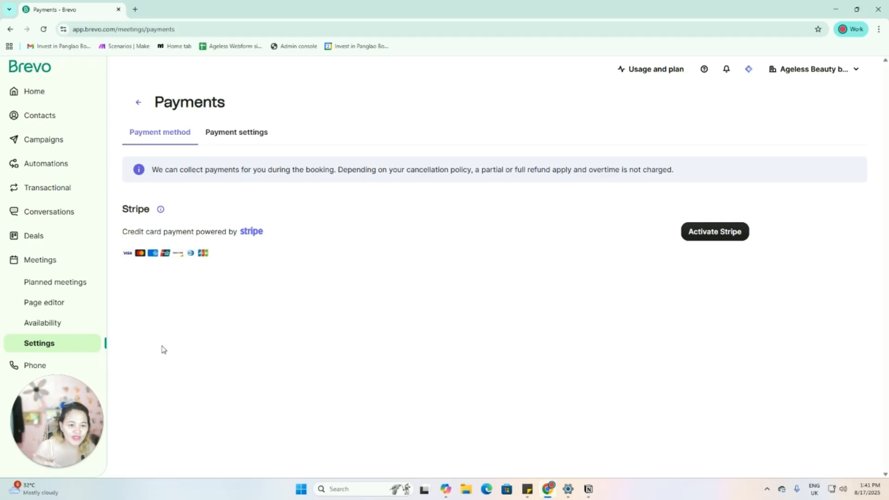
left_click(34, 366)
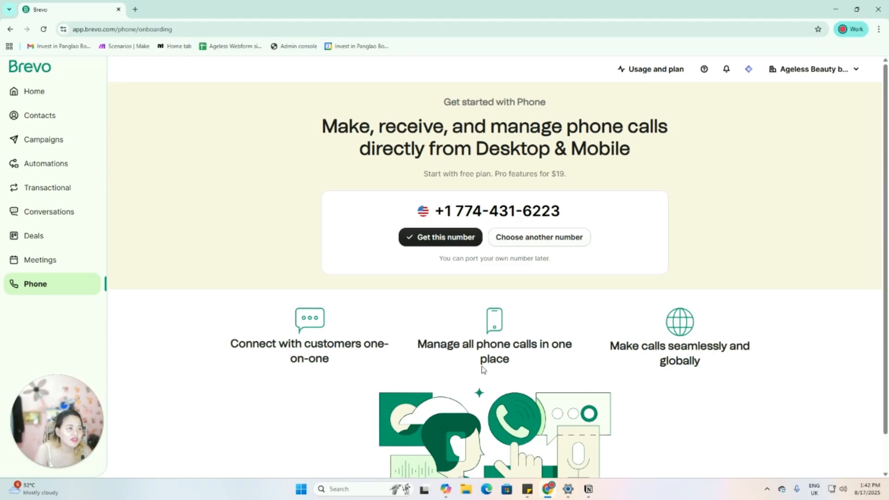
Browse the contact lists and open the Webform subs list to view its contacts.
left_click(41, 117)
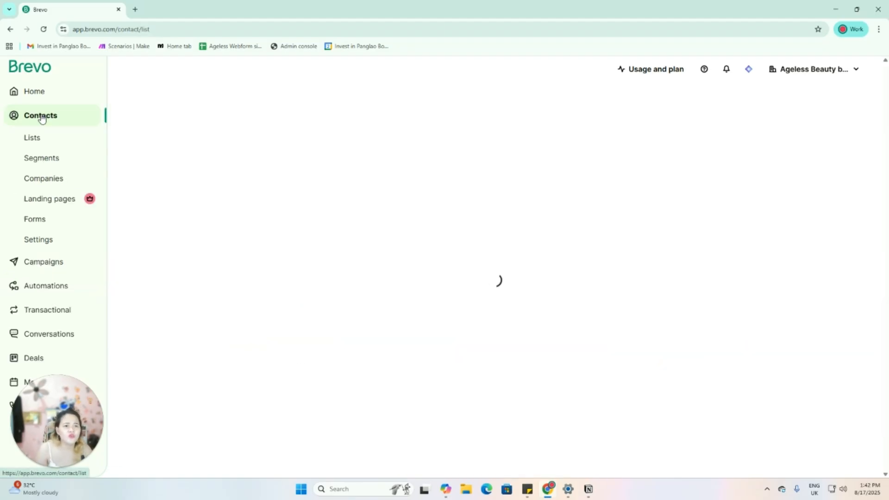
left_click(40, 160)
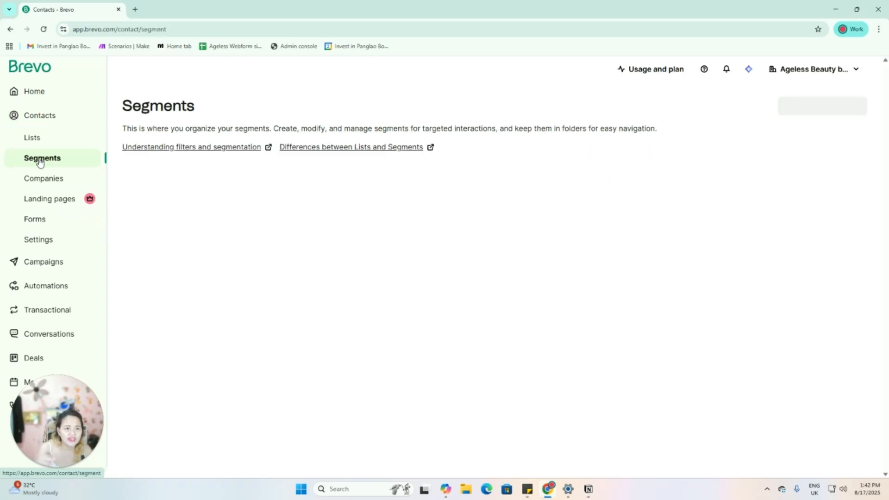
left_click(30, 140)
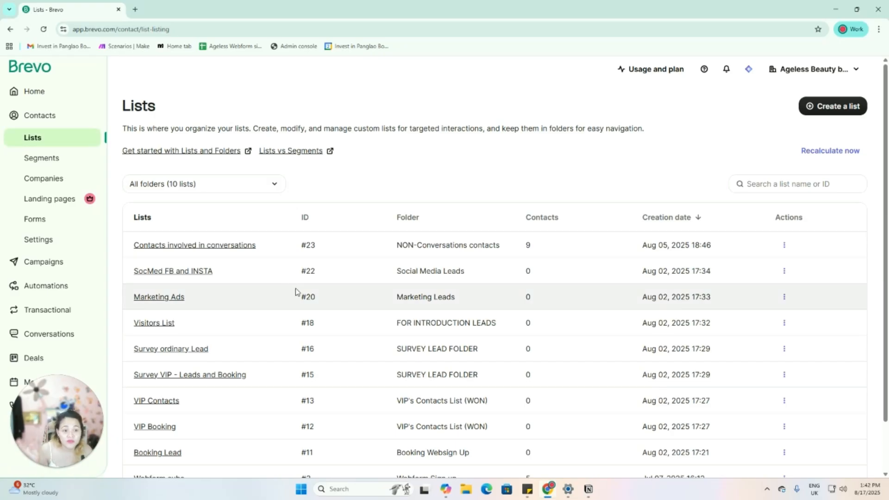
scroll(297, 292, "down", 2)
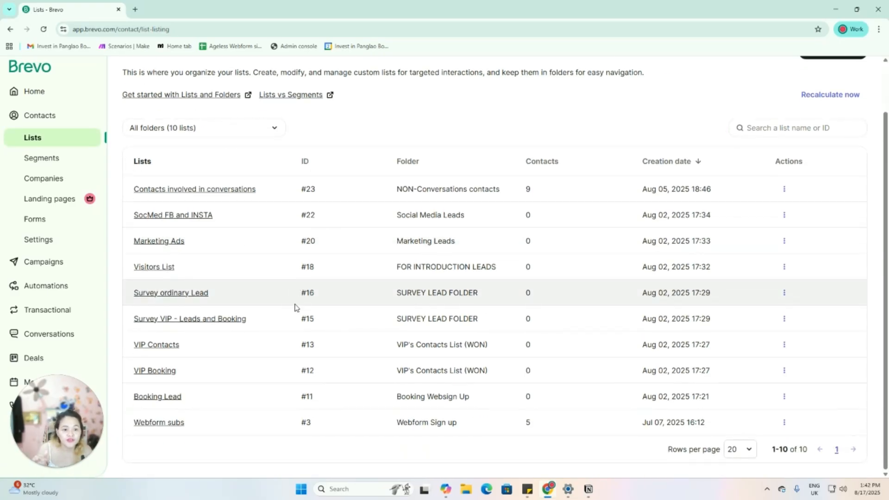
left_click(207, 426)
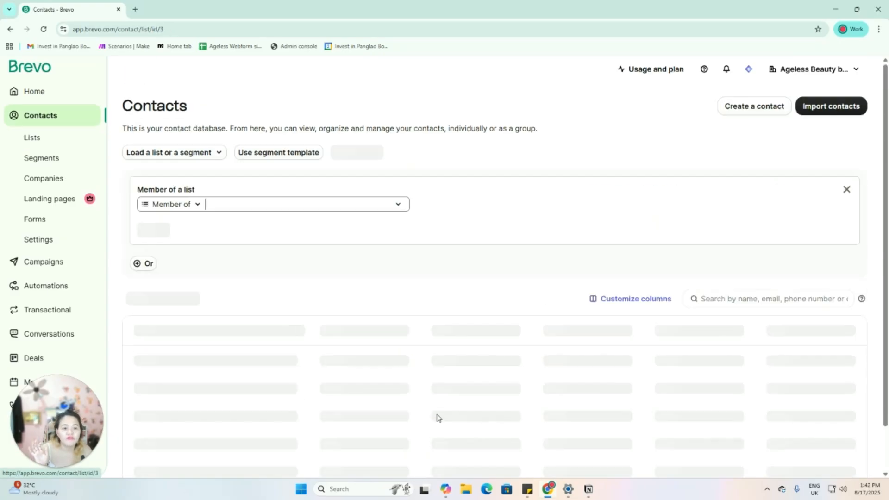
scroll(405, 394, "down", 1)
scroll(405, 394, "up", 1)
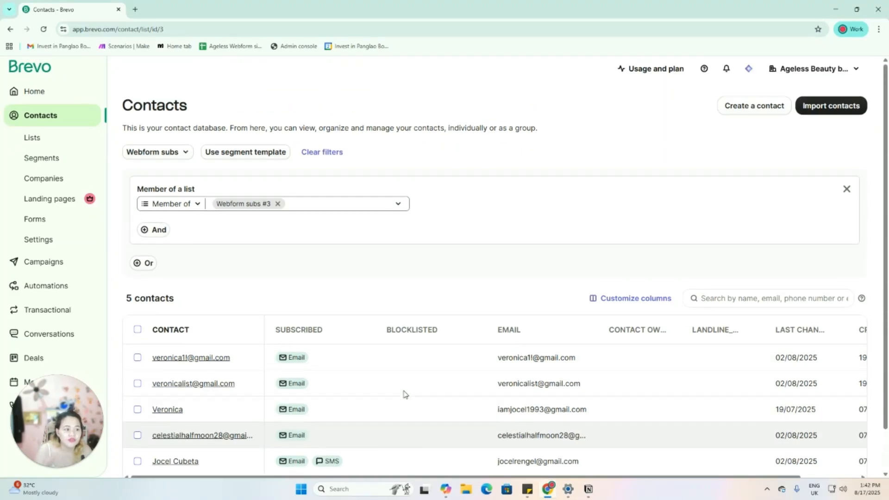